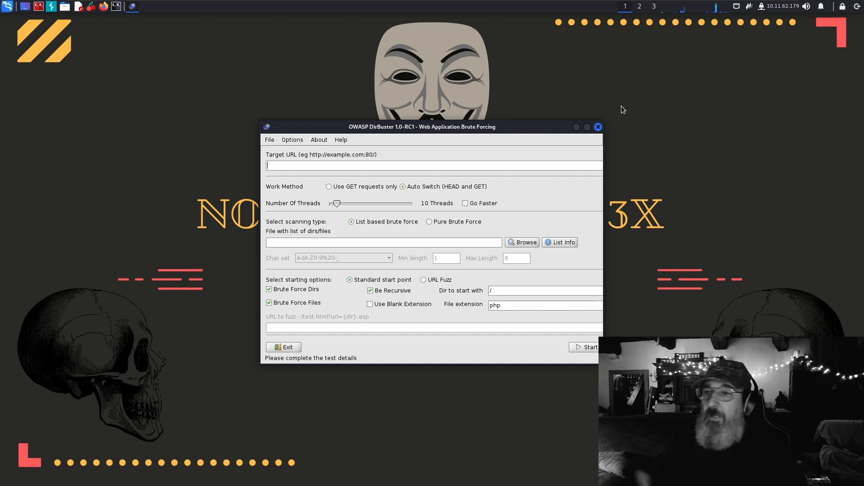
pyautogui.click(587, 127)
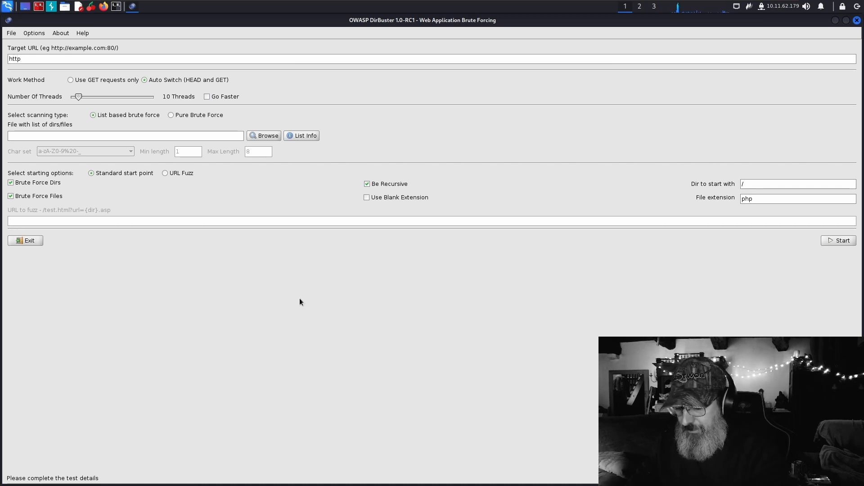
pyautogui.write('://192.168.232.156')
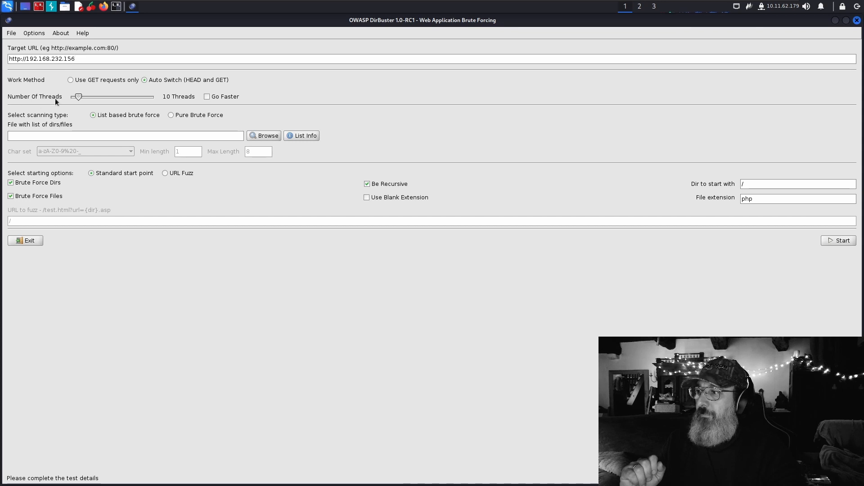
pyautogui.click(208, 96)
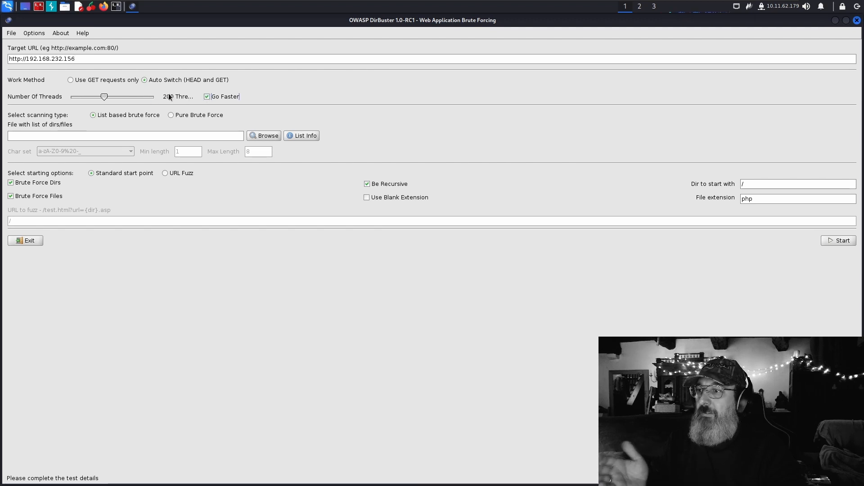
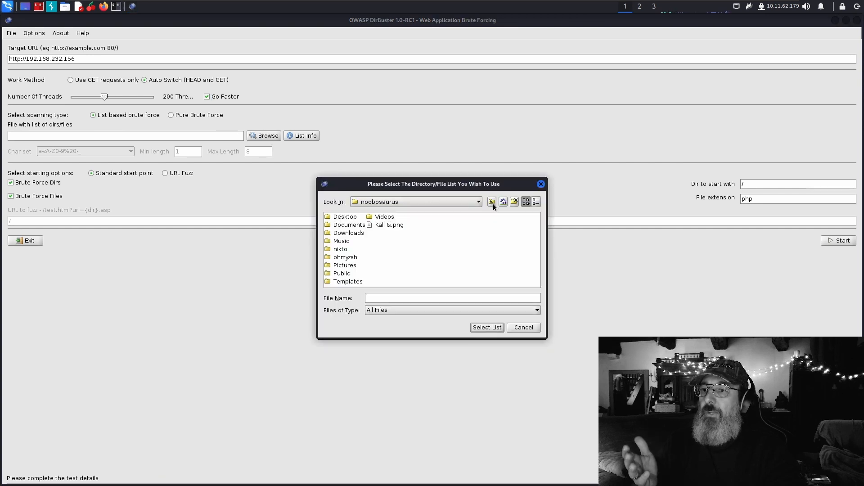
# - Load directory-list-2.3-small.txt from /usr/share/wordlists/dirbuster as the file with the list of directories and files
pyautogui.click(491, 203)
pyautogui.click(492, 203)
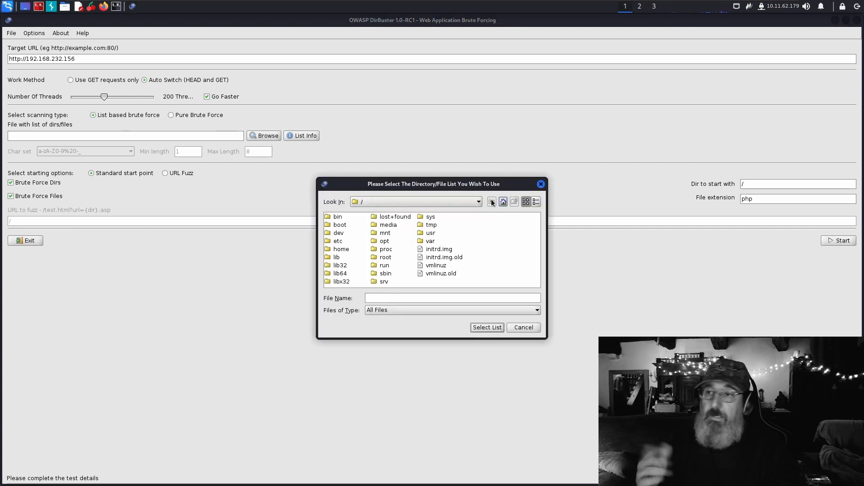
pyautogui.doubleClick(431, 233)
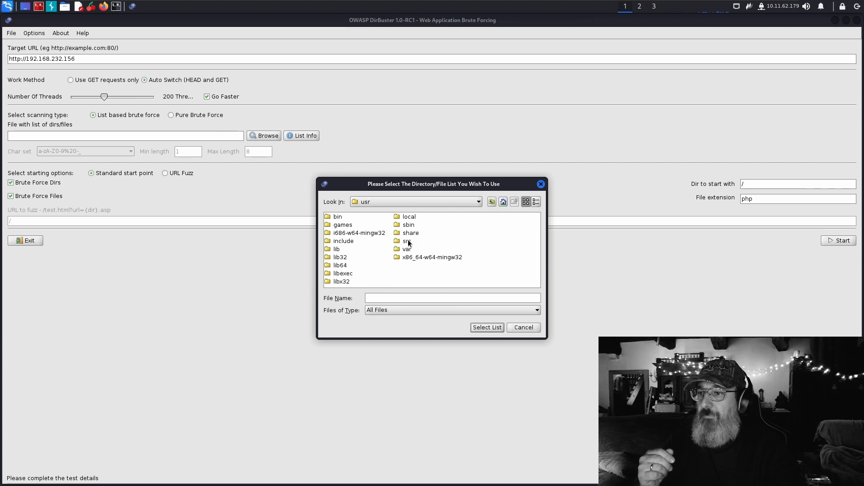
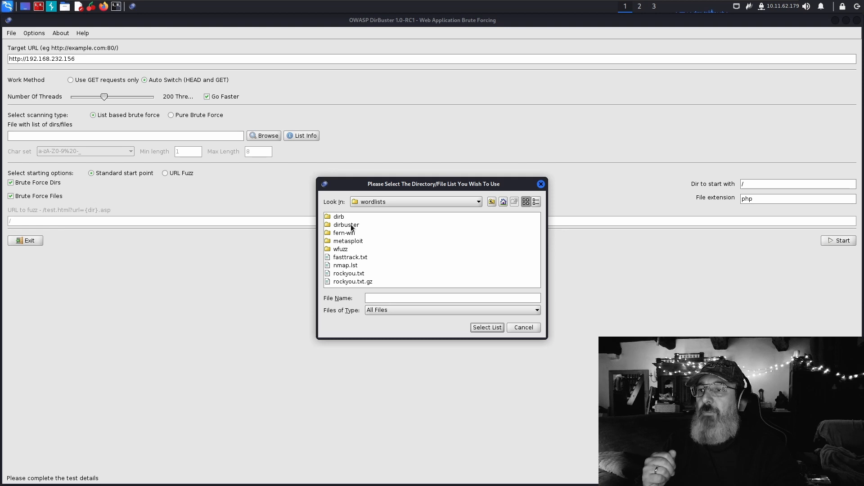
pyautogui.doubleClick(352, 226)
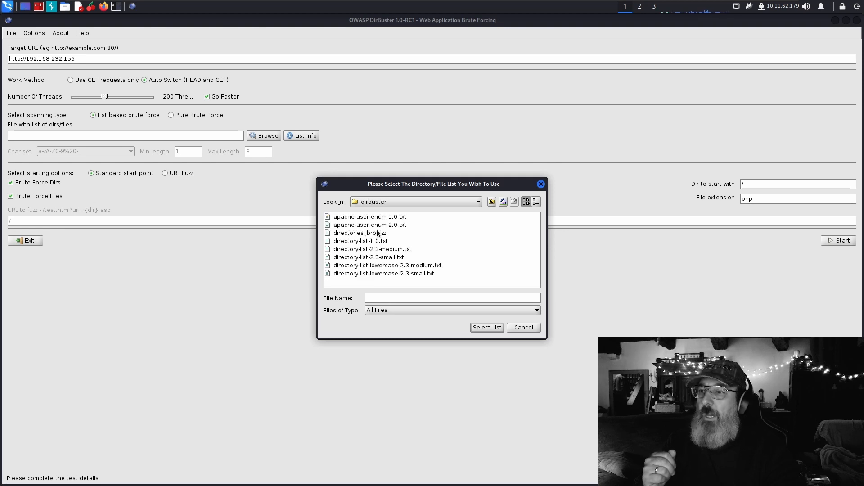
pyautogui.click(396, 249)
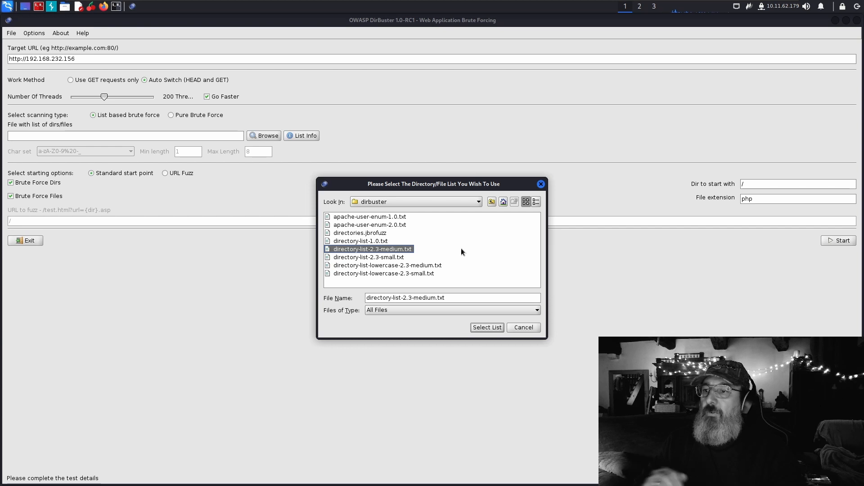
pyautogui.click(385, 259)
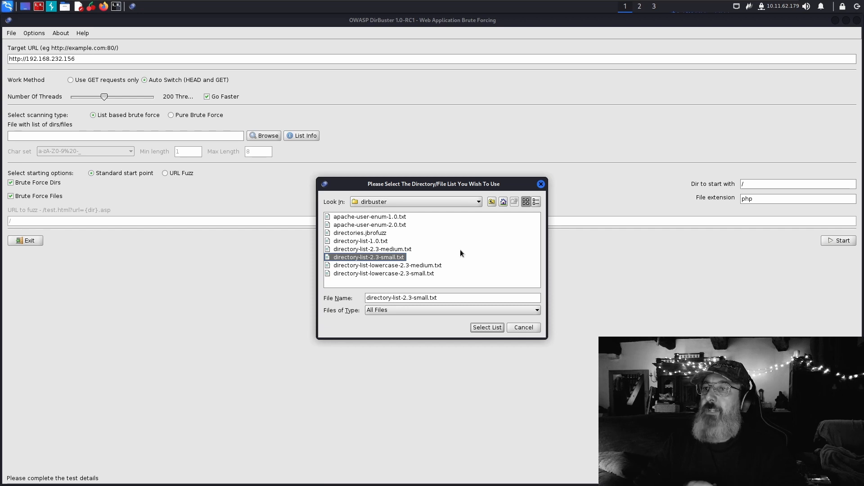
pyautogui.click(490, 328)
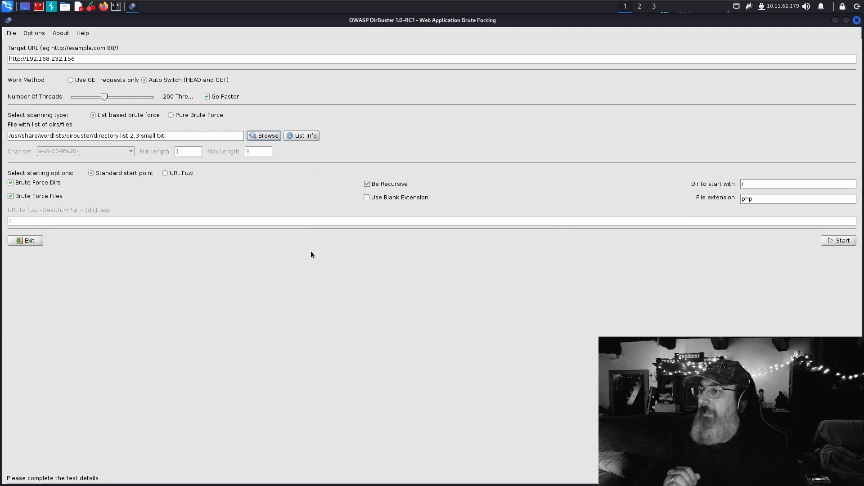
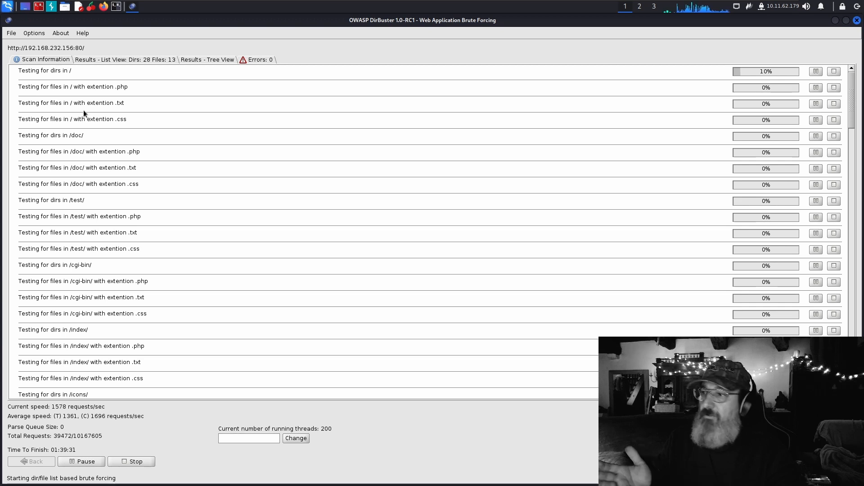
# - Show the scan results as a list and sort them by type, then by found path
pyautogui.click(99, 59)
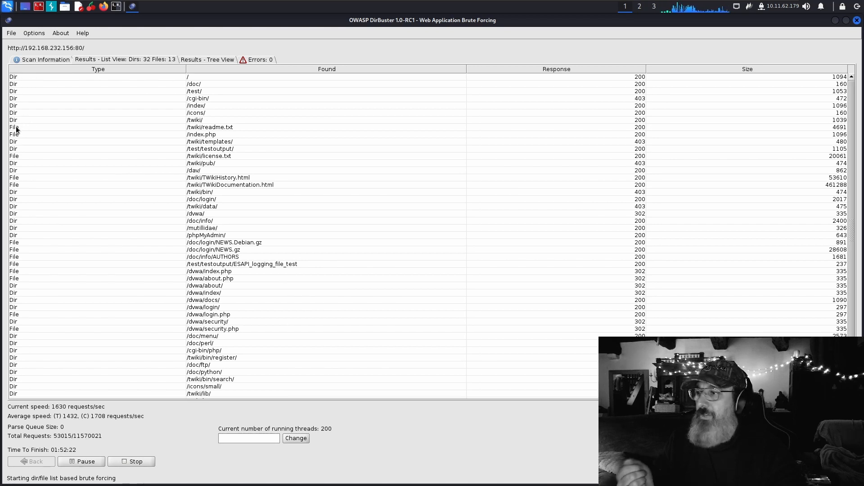
pyautogui.click(95, 71)
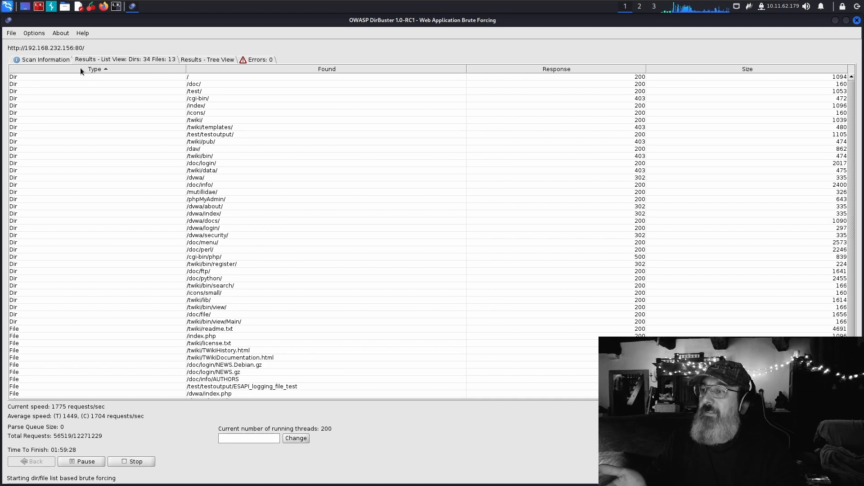
pyautogui.click(261, 69)
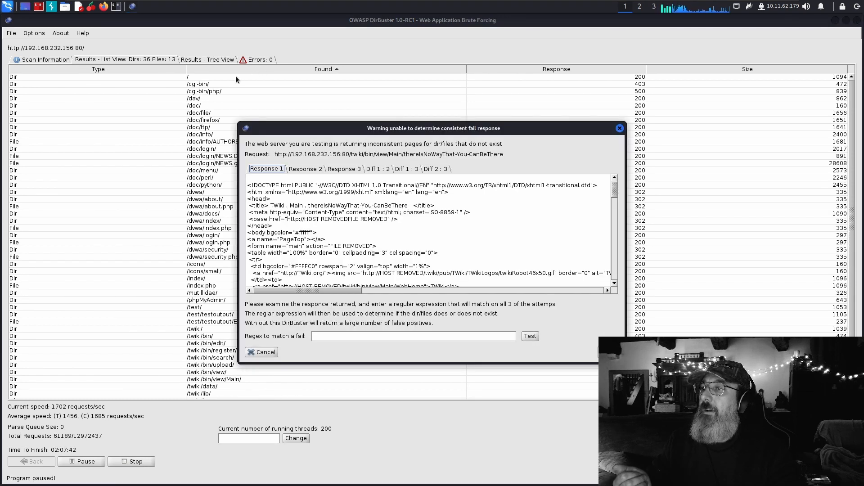
# - Decline to enter a fail-matching regex for the inconsistent responses and confirm the cancellation
pyautogui.click(270, 351)
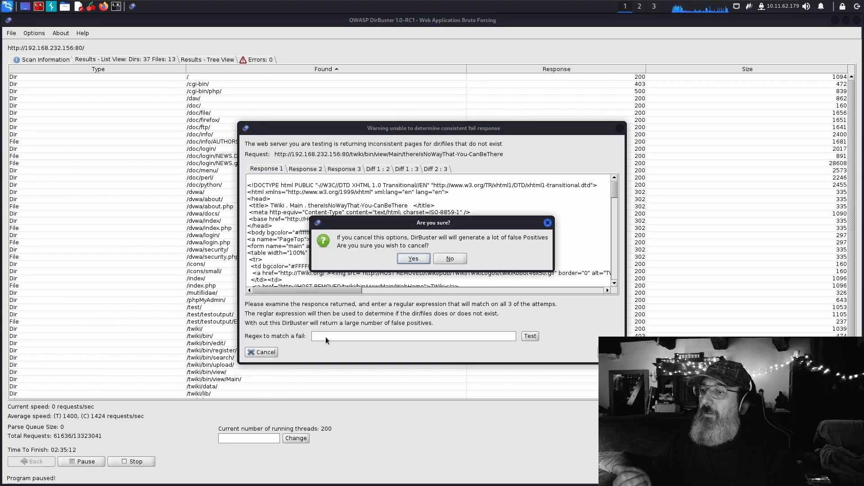
pyautogui.click(413, 262)
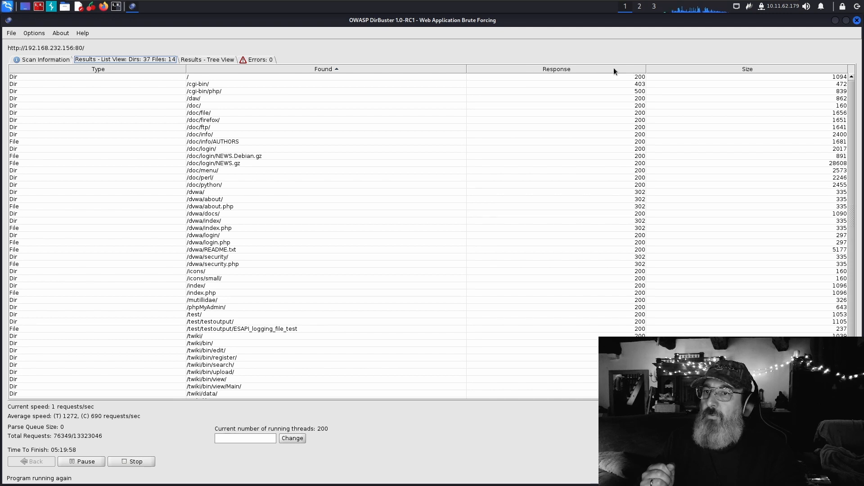
# - Sort the found directories and files by response code and review the whole list
pyautogui.click(596, 68)
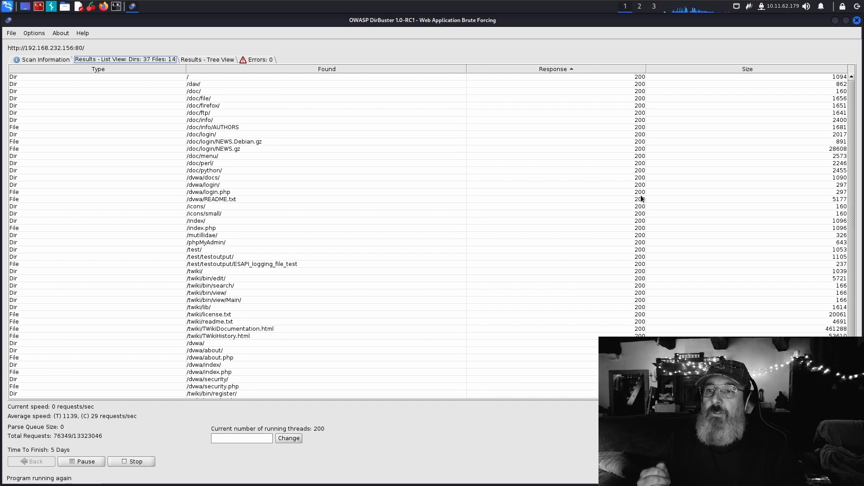
pyautogui.scroll(-2, 554, 225)
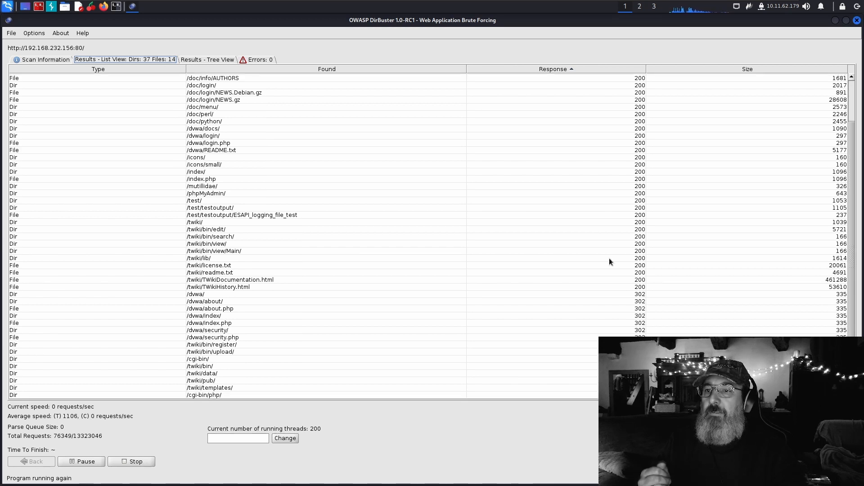
pyautogui.scroll(2, 613, 270)
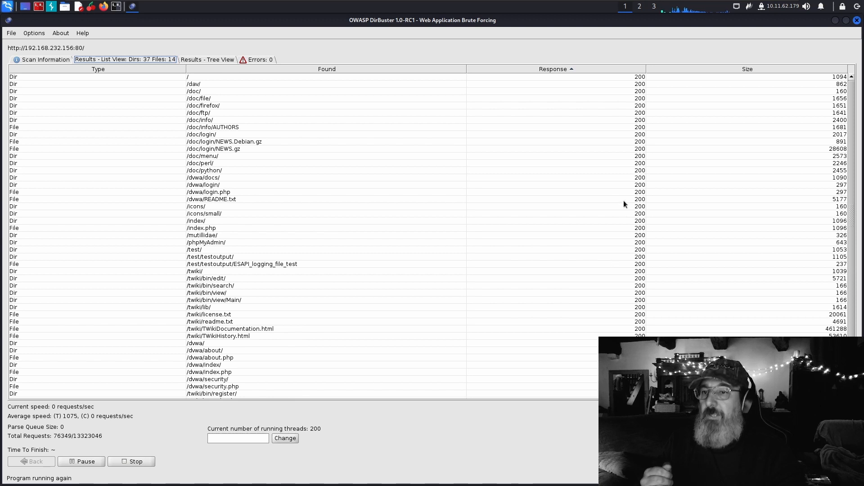
pyautogui.scroll(-2, 620, 243)
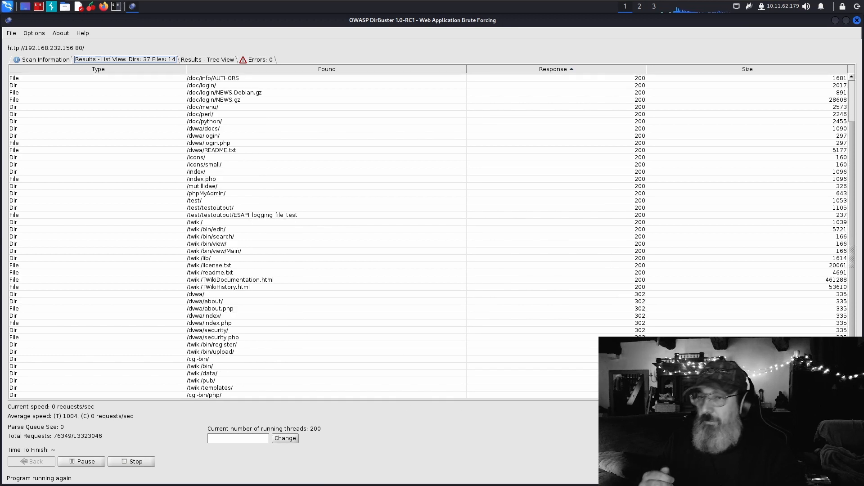
pyautogui.scroll(2, 236, 129)
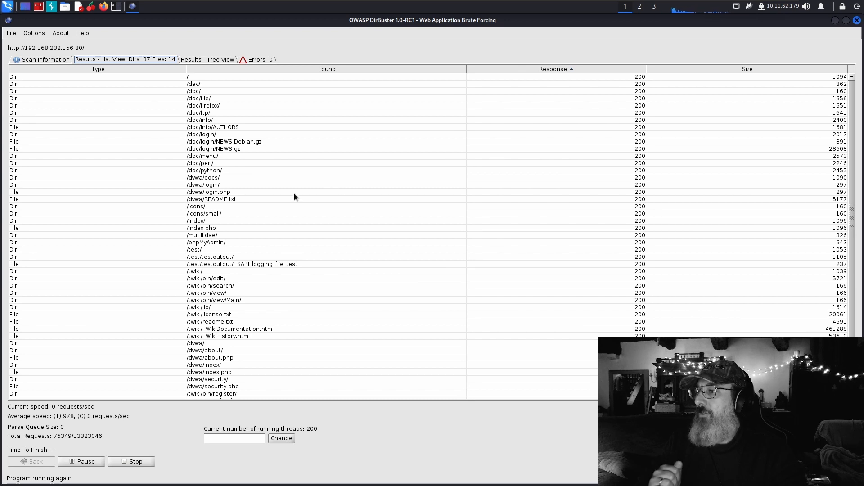
# - Open the found file /dvwa/login.php in the browser to view it, and return to DirBuster
pyautogui.click(216, 192)
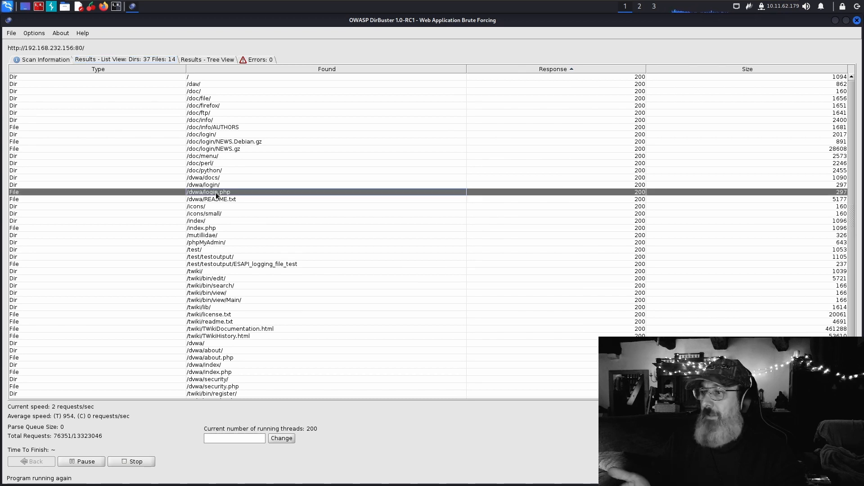
pyautogui.rightClick(215, 192)
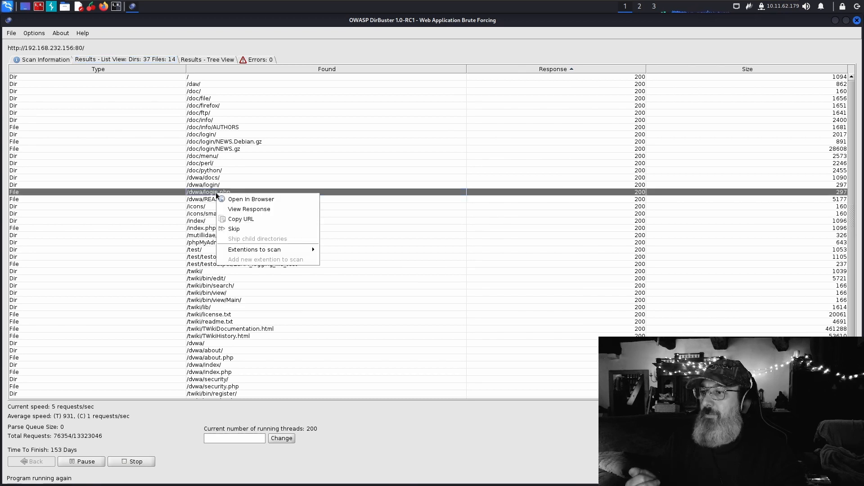
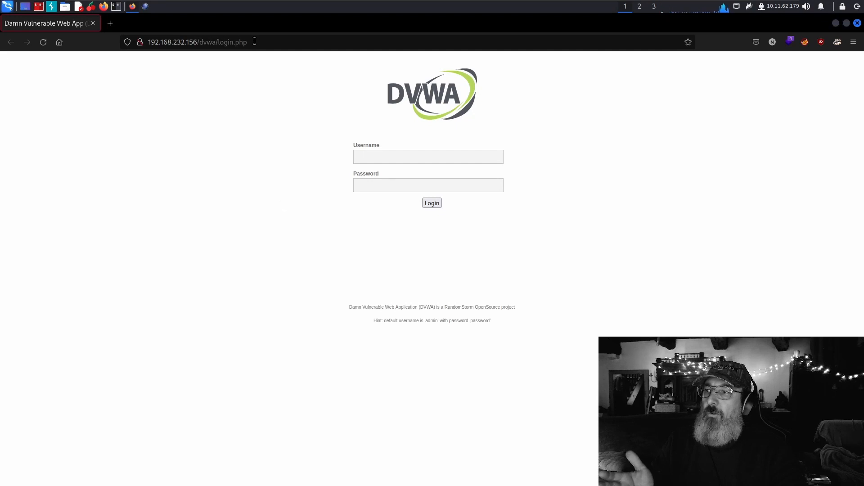
pyautogui.click(145, 6)
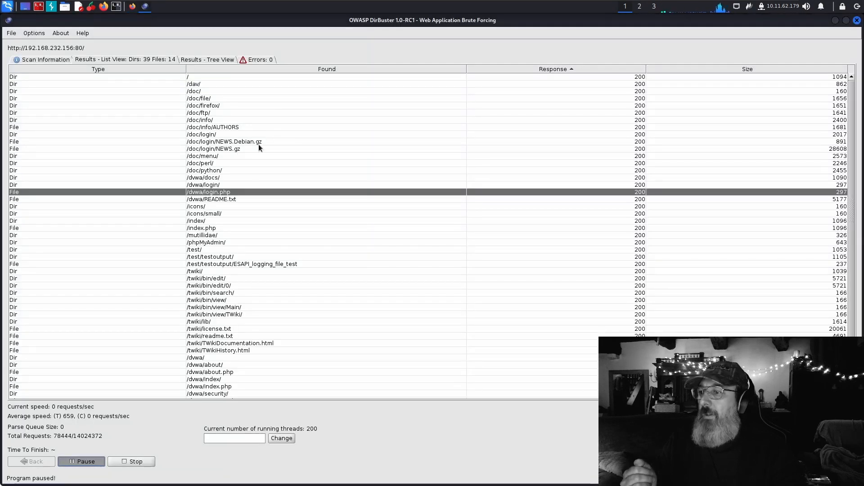
# - View the found directory /twiki/bin/view/Main/ in the browser, close its page, and return to DirBuster
pyautogui.click(232, 308)
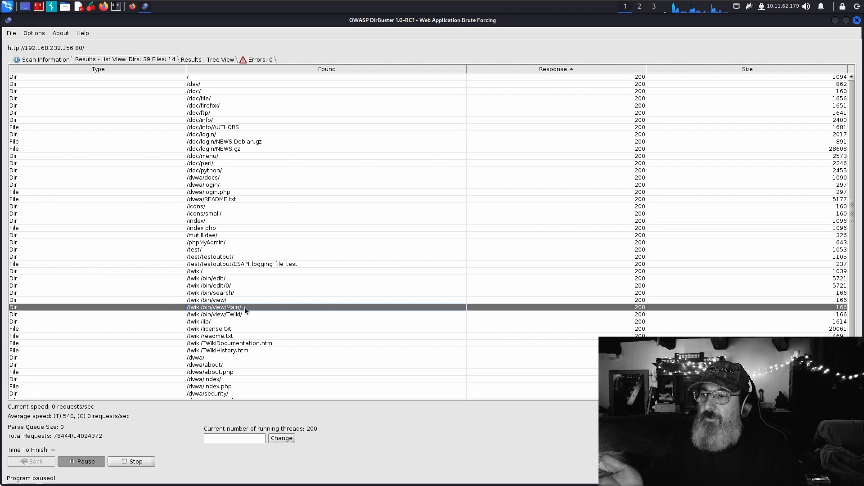
pyautogui.rightClick(238, 307)
pyautogui.click(259, 310)
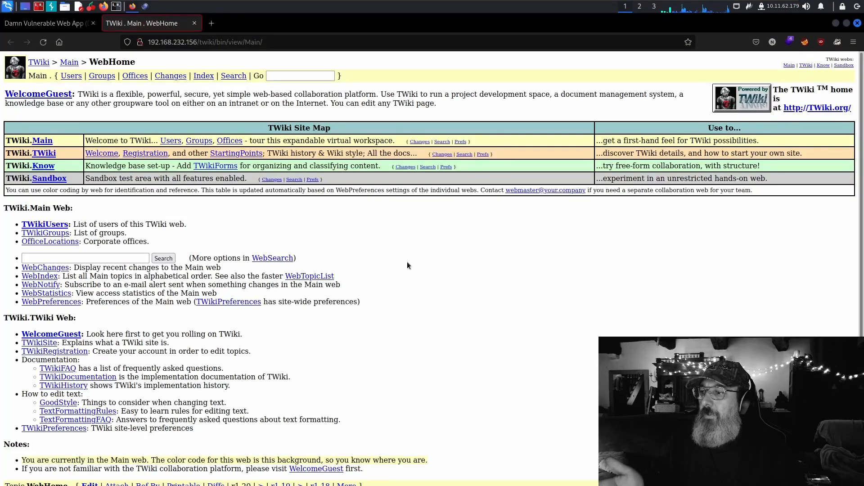
pyautogui.scroll(-1, 440, 311)
pyautogui.scroll(1, 440, 307)
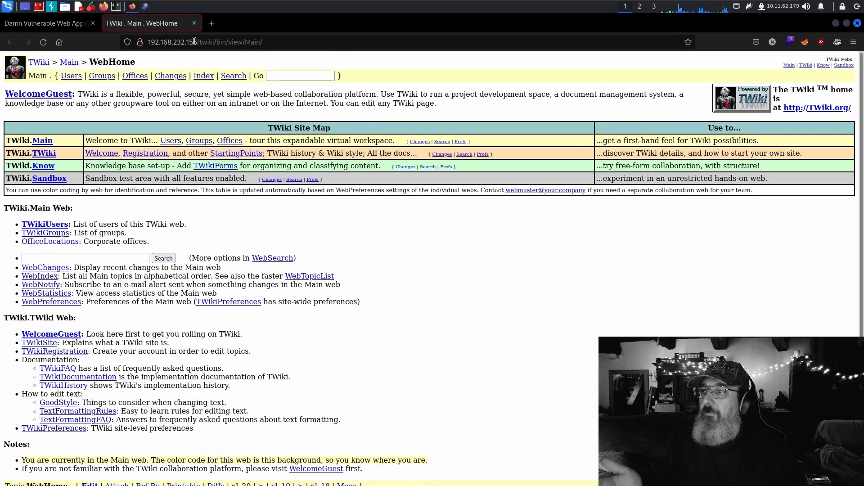
pyautogui.click(194, 23)
pyautogui.click(145, 6)
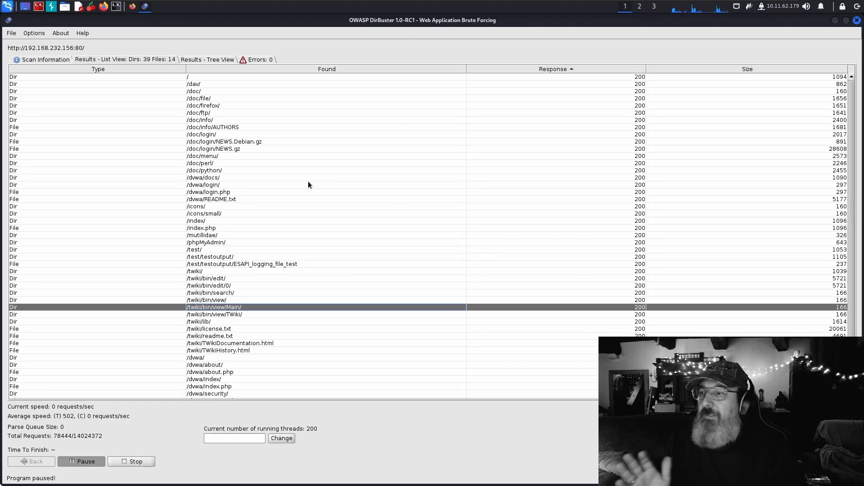
# - Show the scan results as a directory tree and expand the doc folder
pyautogui.click(212, 57)
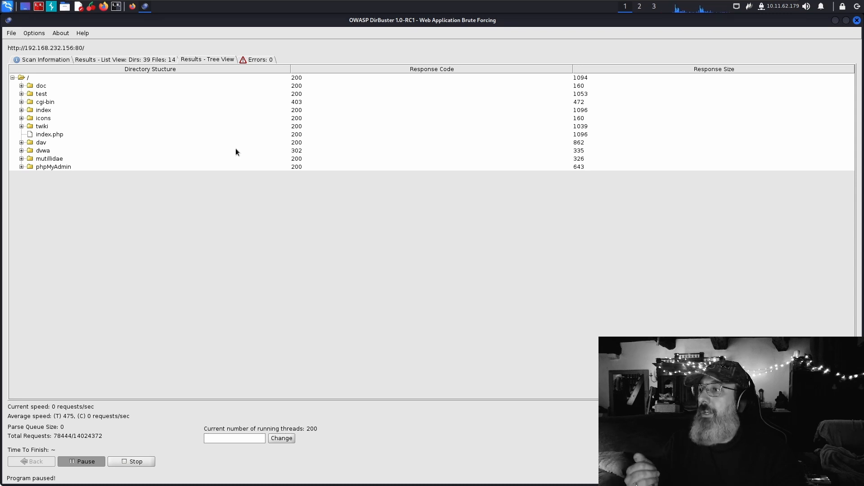
pyautogui.click(23, 84)
pyautogui.click(22, 86)
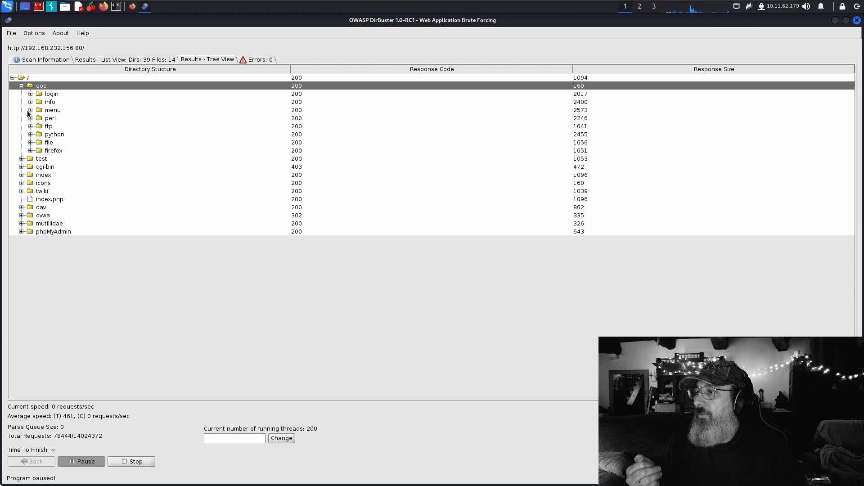